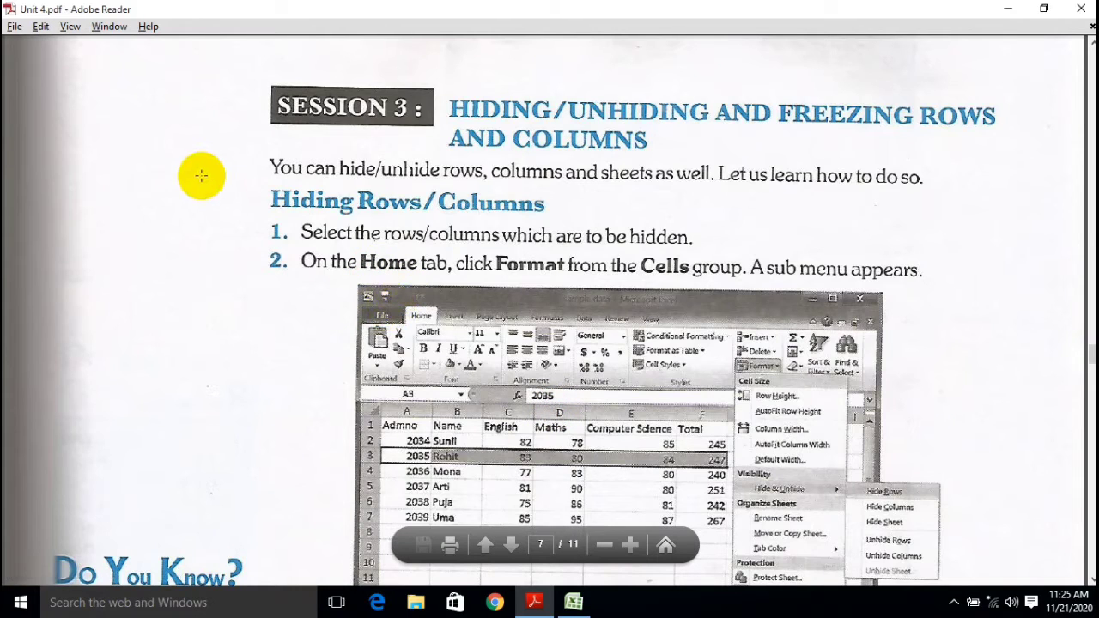
Select the Hiding Rows/Columns heading and its first two steps on page 7 of Unit 4.pdf.
{"action": "left_click_drag", "start_coordinate": [256, 196], "coordinate": [939, 286]}
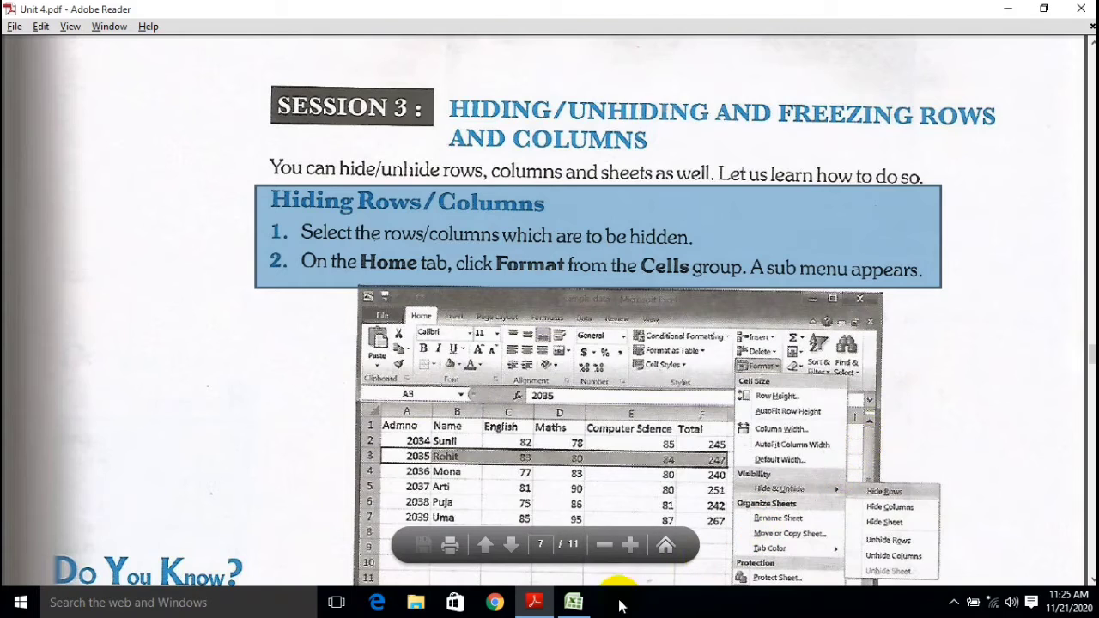
Bring the Book1 marks workbook forward and show the Format > Hide & Unhide submenu.
{"action": "left_click", "coordinate": [575, 604]}
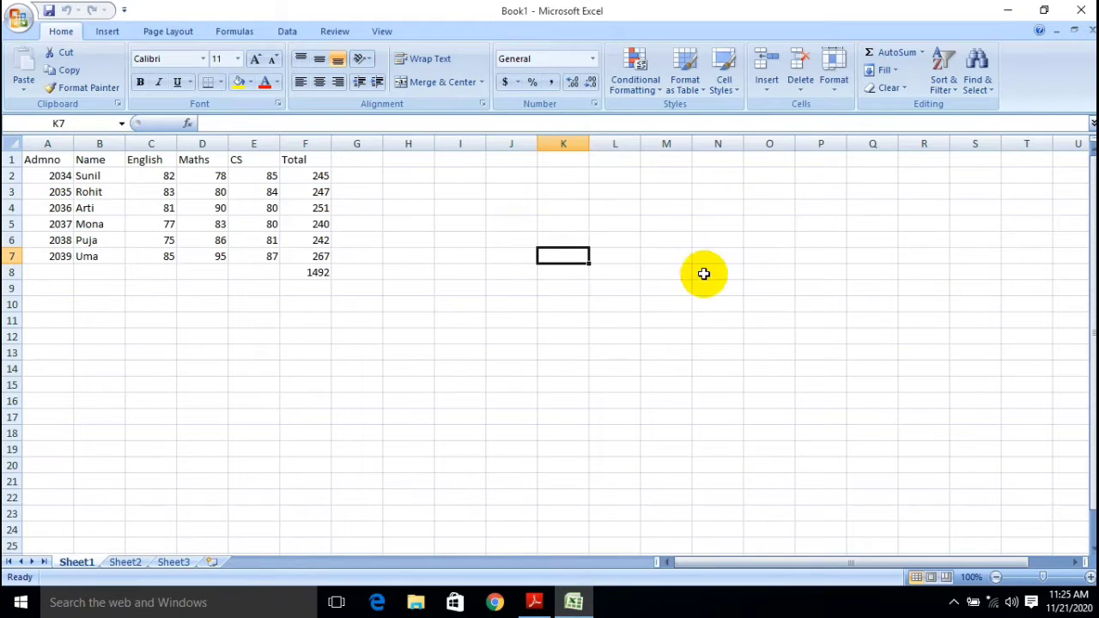
{"action": "left_click", "coordinate": [140, 81]}
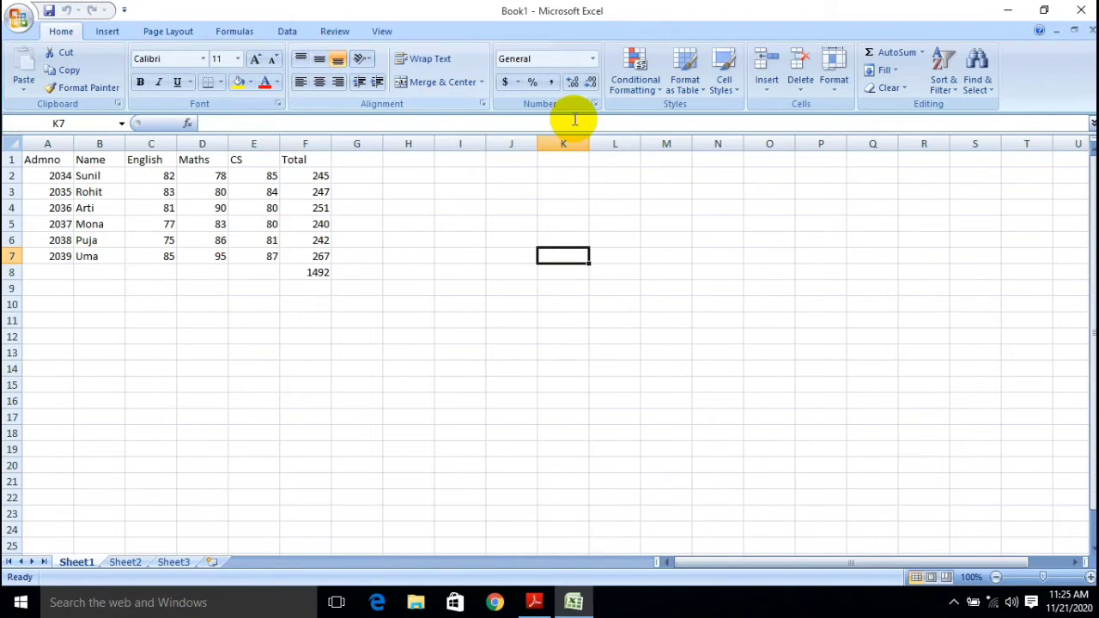
{"action": "left_click", "coordinate": [833, 84]}
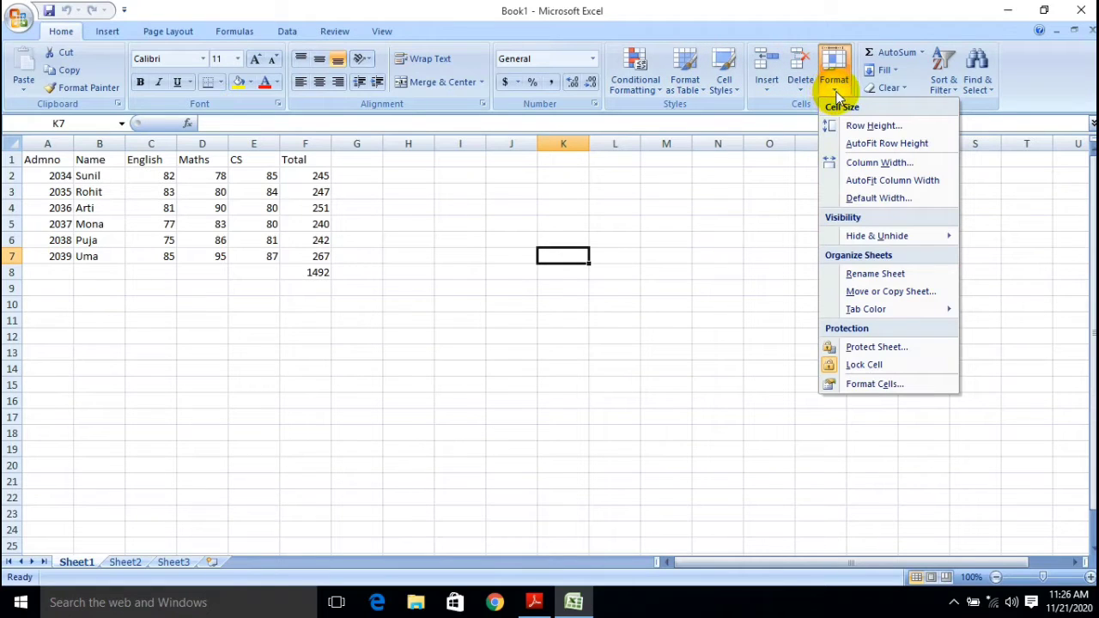
{"action": "left_click", "coordinate": [797, 107]}
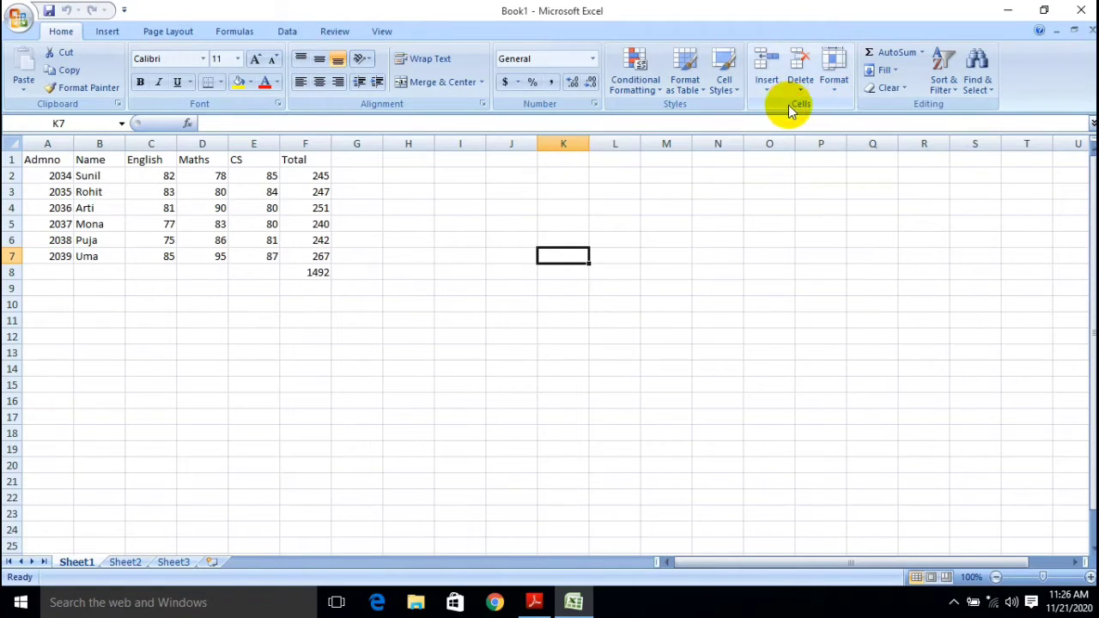
{"action": "left_click", "coordinate": [837, 87]}
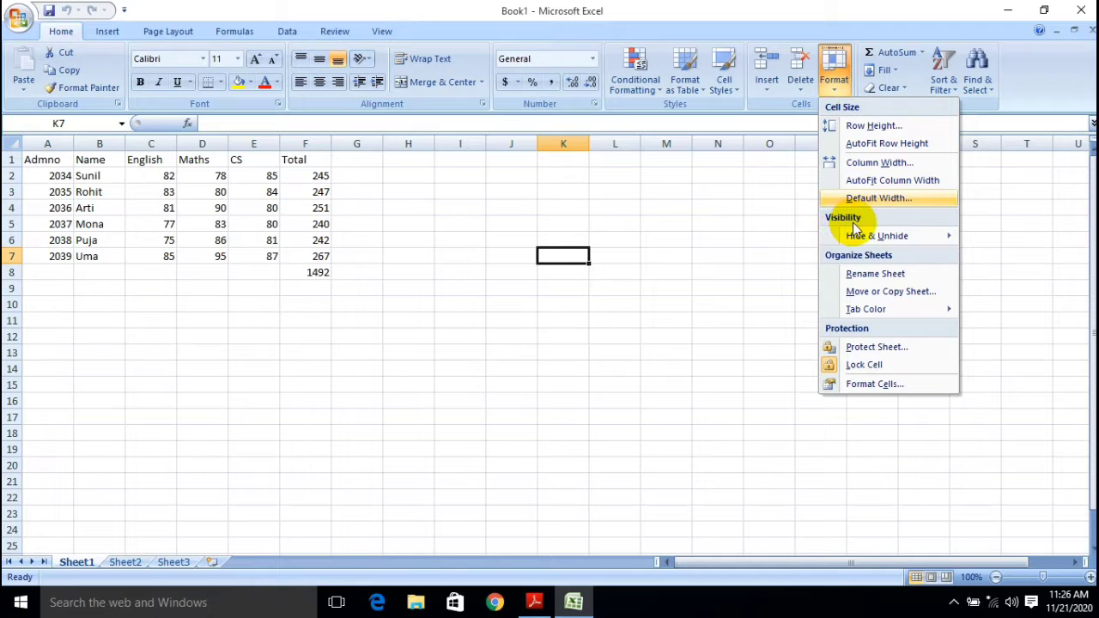
{"action": "mouse_move", "coordinate": [909, 236]}
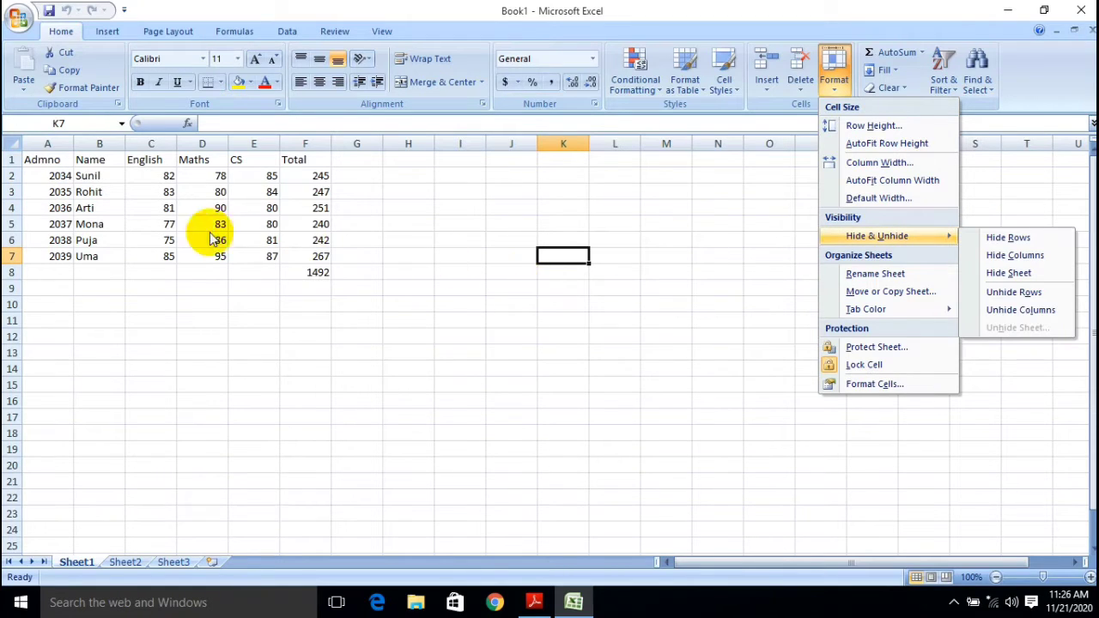
Select Rohit's row 3 record across A3:G3.
{"action": "left_click", "coordinate": [34, 194]}
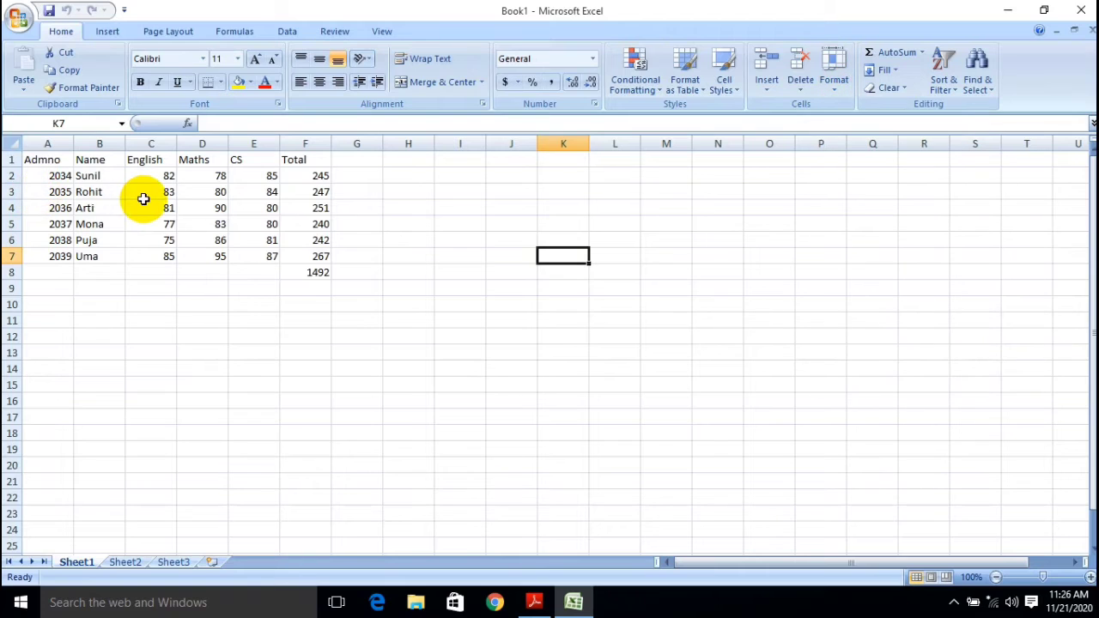
{"action": "left_click", "coordinate": [54, 191]}
{"action": "left_click_drag", "start_coordinate": [99, 191], "coordinate": [266, 270]}
{"action": "left_click", "coordinate": [254, 174]}
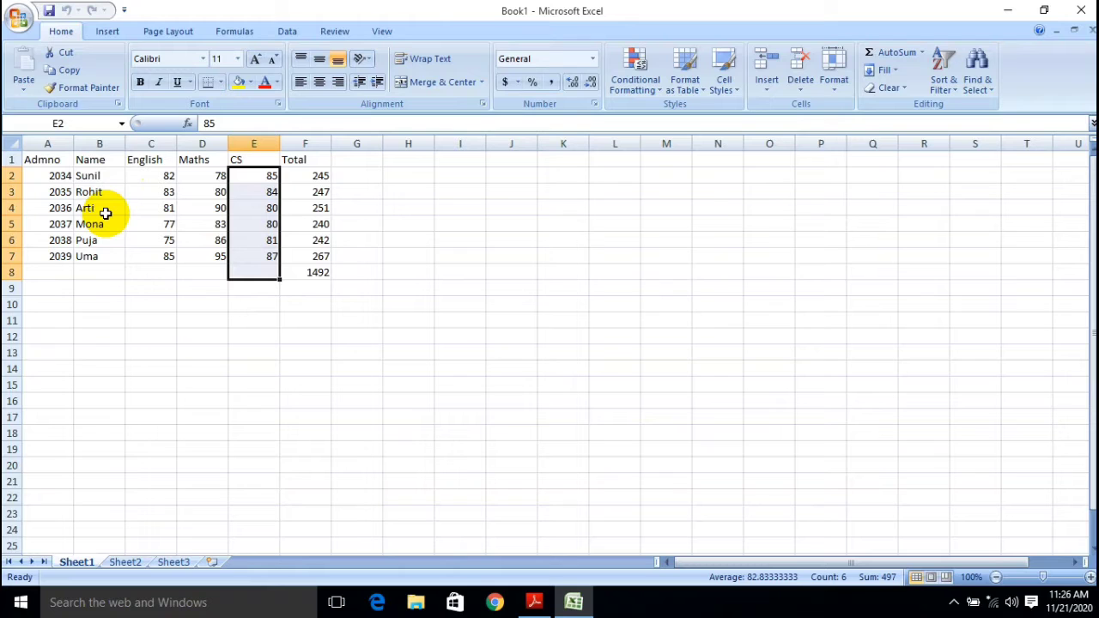
{"action": "left_click_drag", "start_coordinate": [35, 192], "coordinate": [336, 197]}
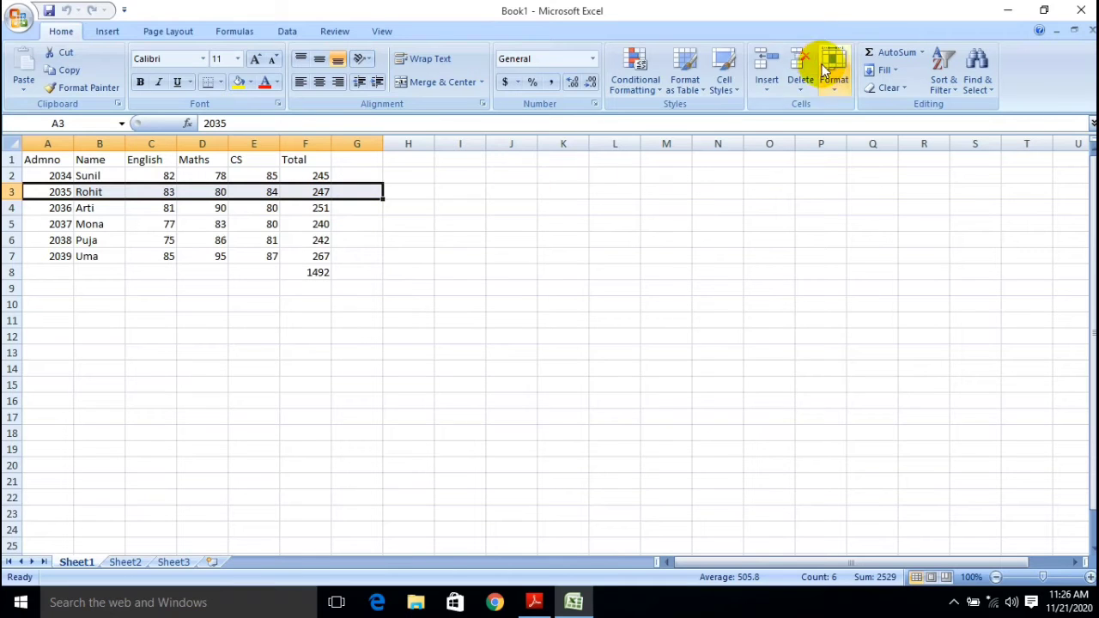
Hide row 3 with Format > Hide & Unhide > Hide Rows.
{"action": "left_click", "coordinate": [833, 82]}
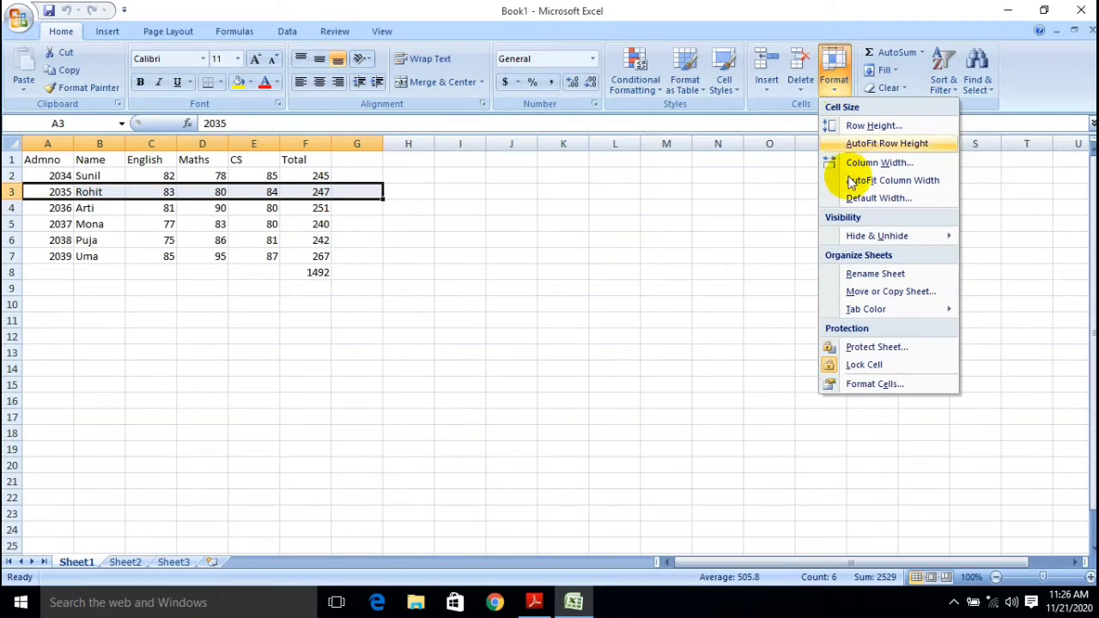
{"action": "mouse_move", "coordinate": [934, 235]}
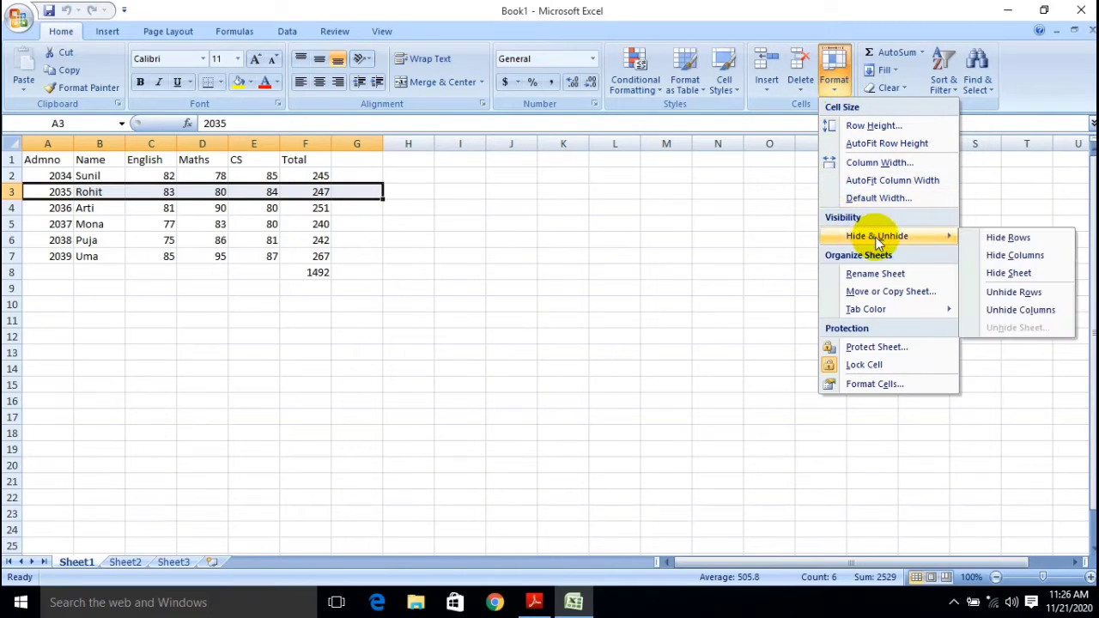
{"action": "left_click", "coordinate": [1016, 240]}
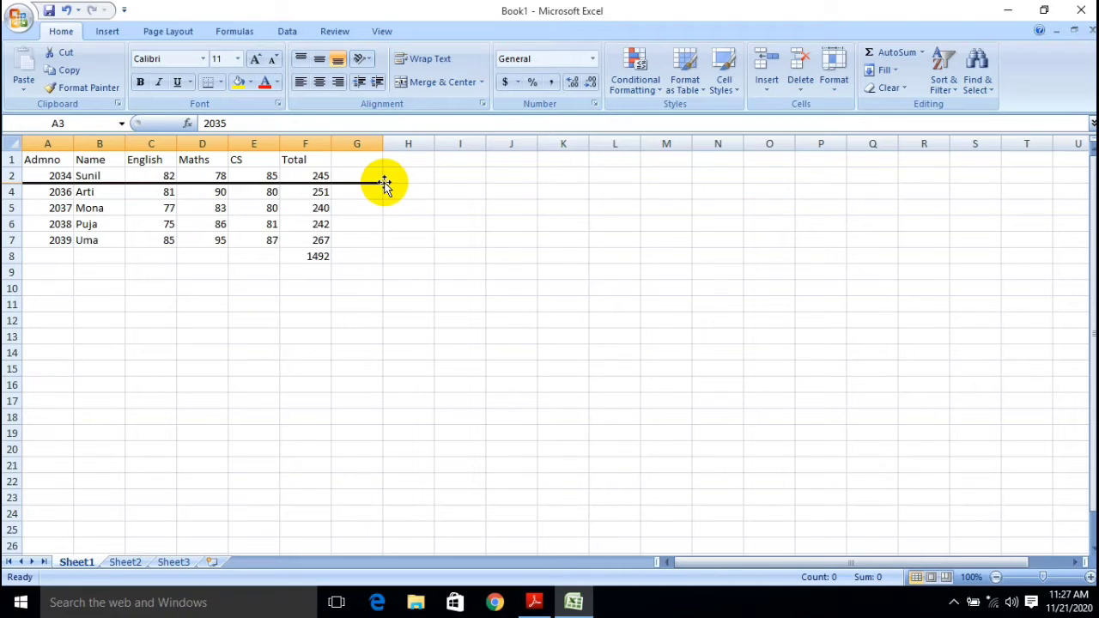
Restore row 3 with Format > Hide & Unhide > Unhide Rows.
{"action": "left_click", "coordinate": [834, 84]}
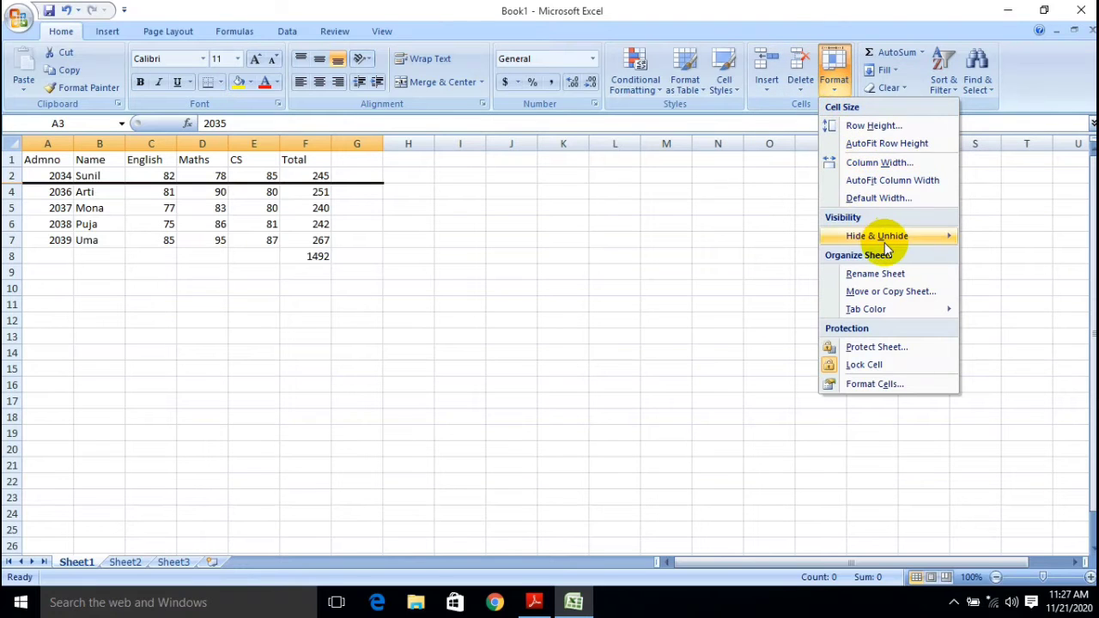
{"action": "mouse_move", "coordinate": [887, 247]}
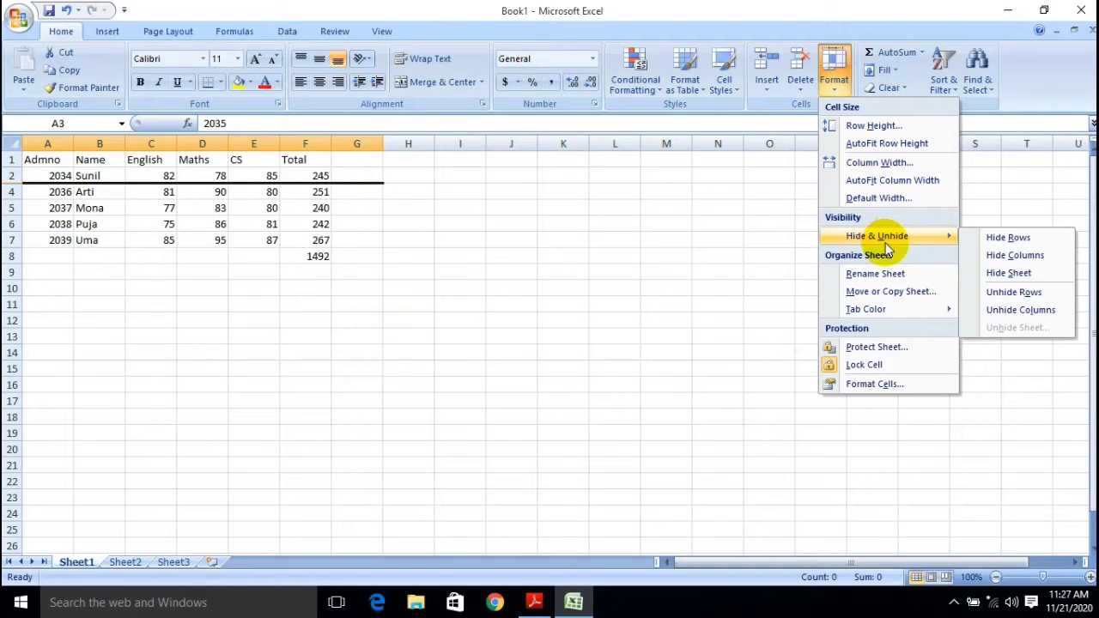
{"action": "left_click", "coordinate": [1018, 293]}
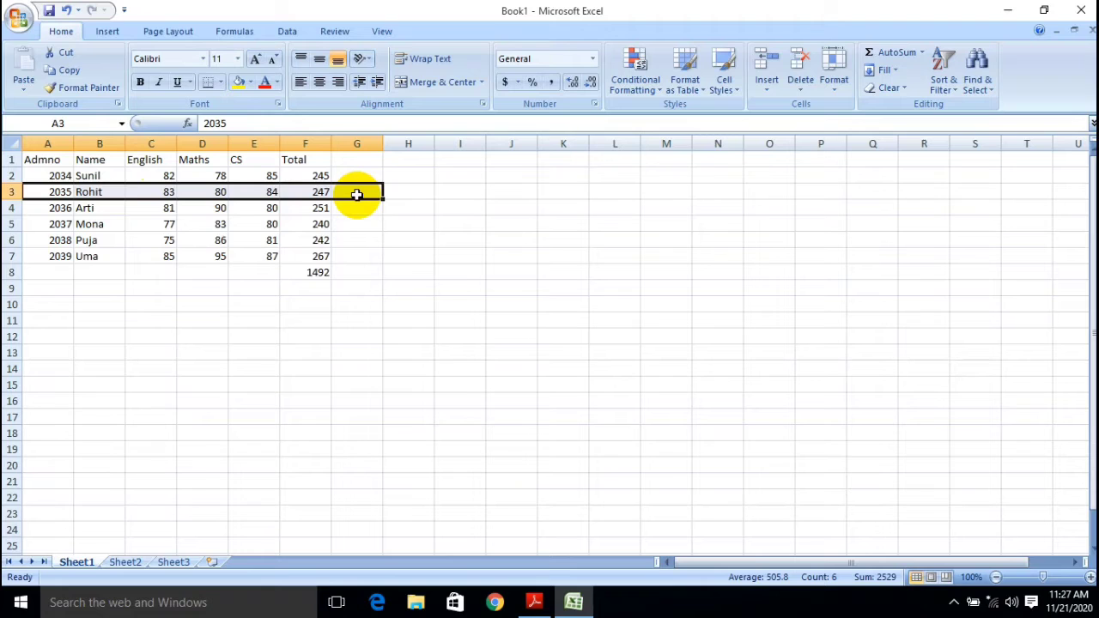
Select the CS marks in column E and hide that column.
{"action": "left_click", "coordinate": [362, 221]}
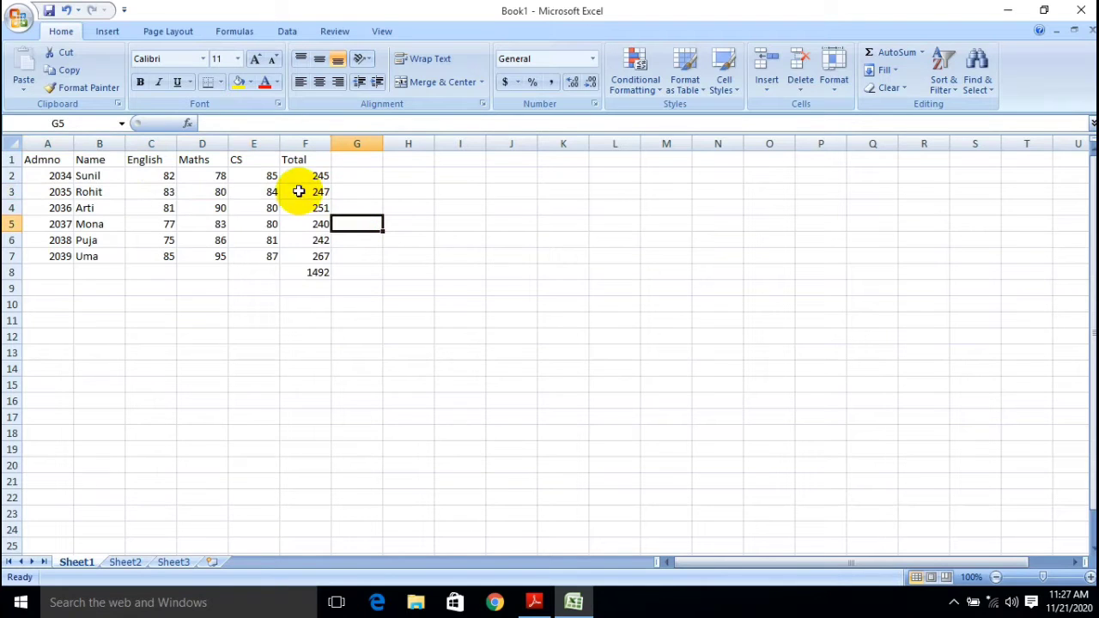
{"action": "left_click_drag", "start_coordinate": [243, 176], "coordinate": [260, 274]}
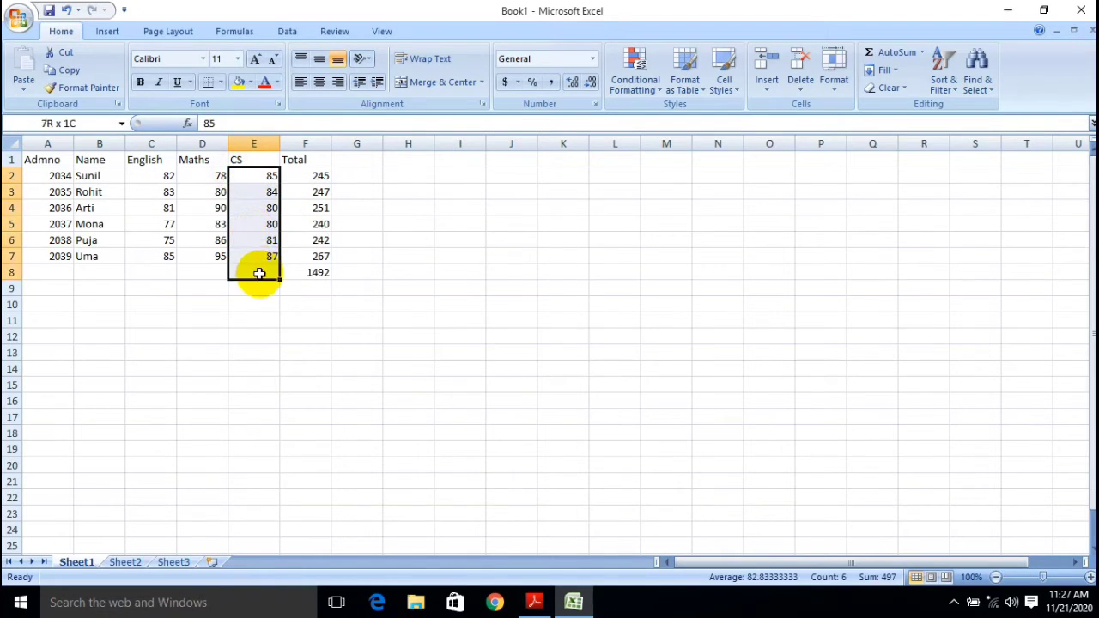
{"action": "left_click", "coordinate": [829, 87]}
{"action": "mouse_move", "coordinate": [834, 232]}
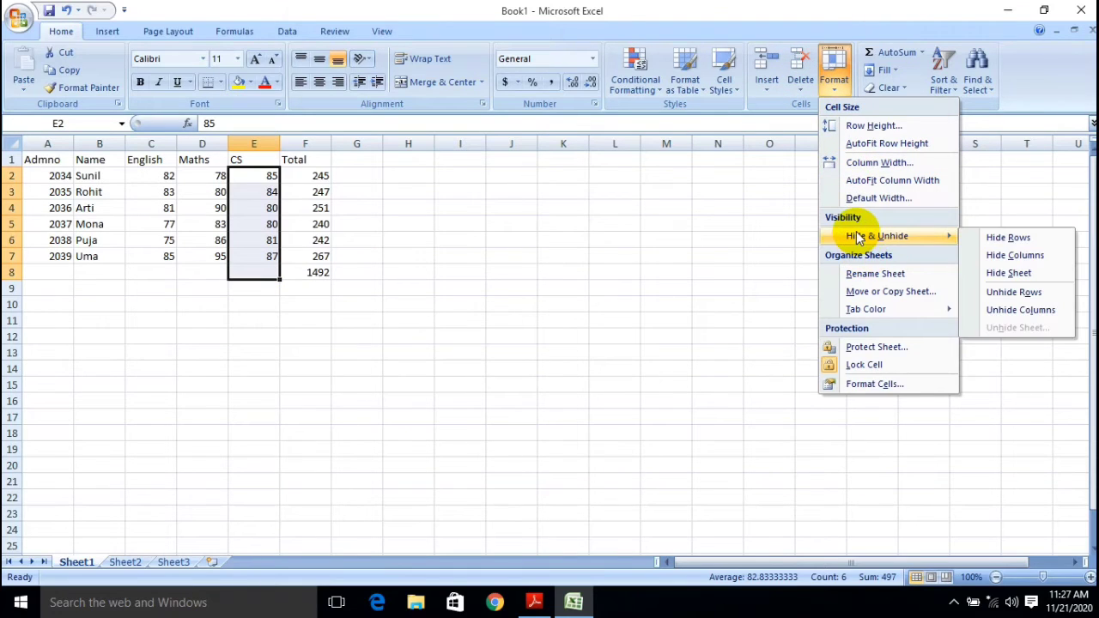
{"action": "left_click", "coordinate": [1012, 257]}
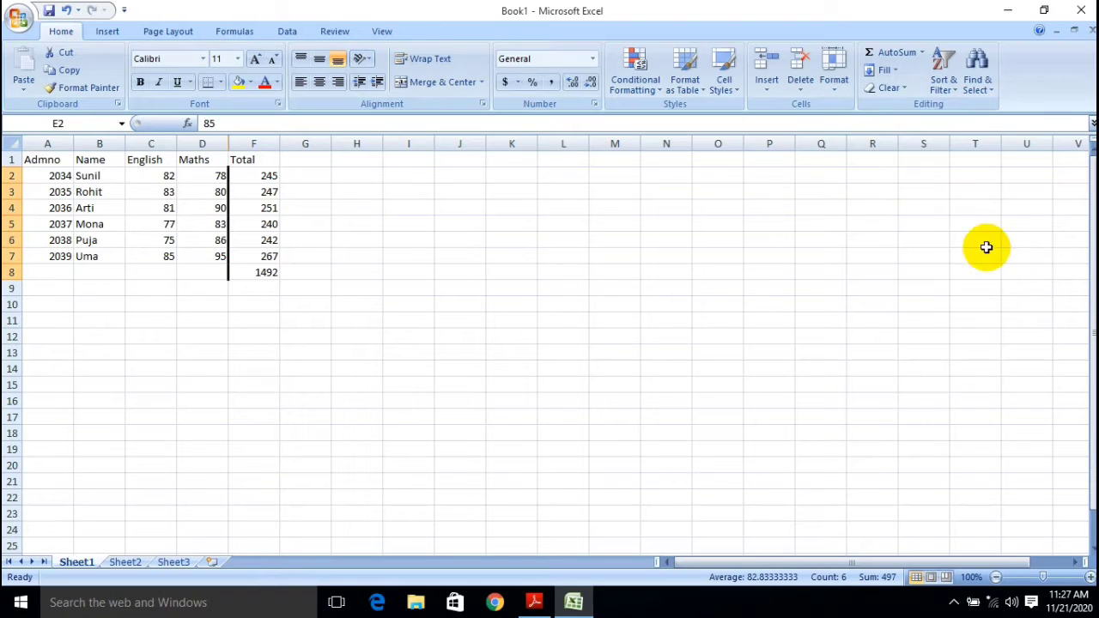
Unhide the CS column with Format > Hide & Unhide > Unhide Columns.
{"action": "left_click", "coordinate": [840, 89]}
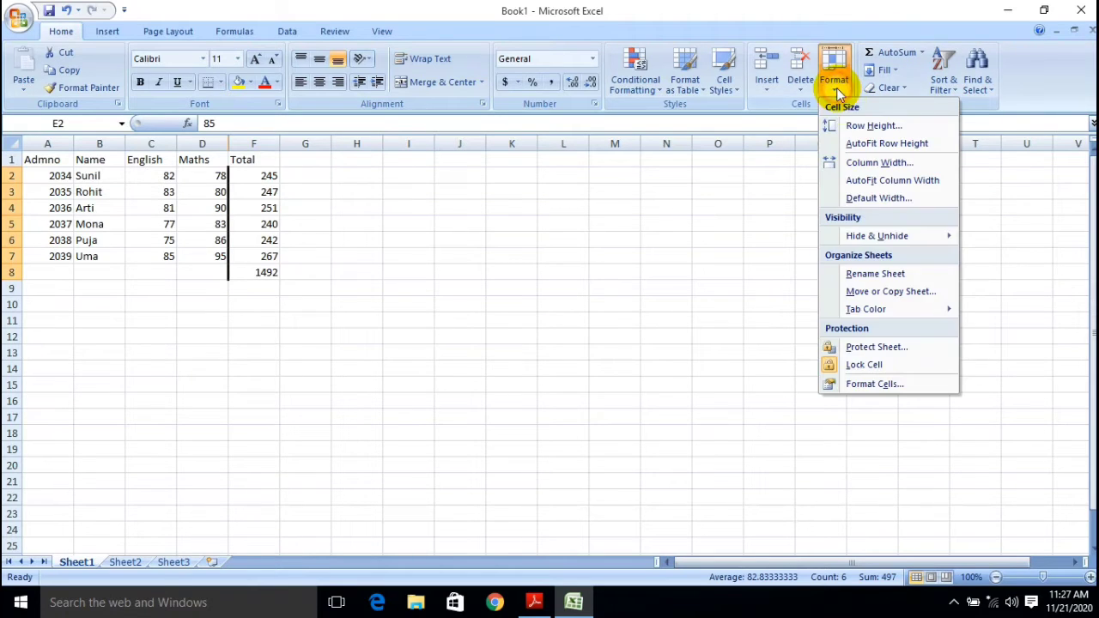
{"action": "mouse_move", "coordinate": [906, 238]}
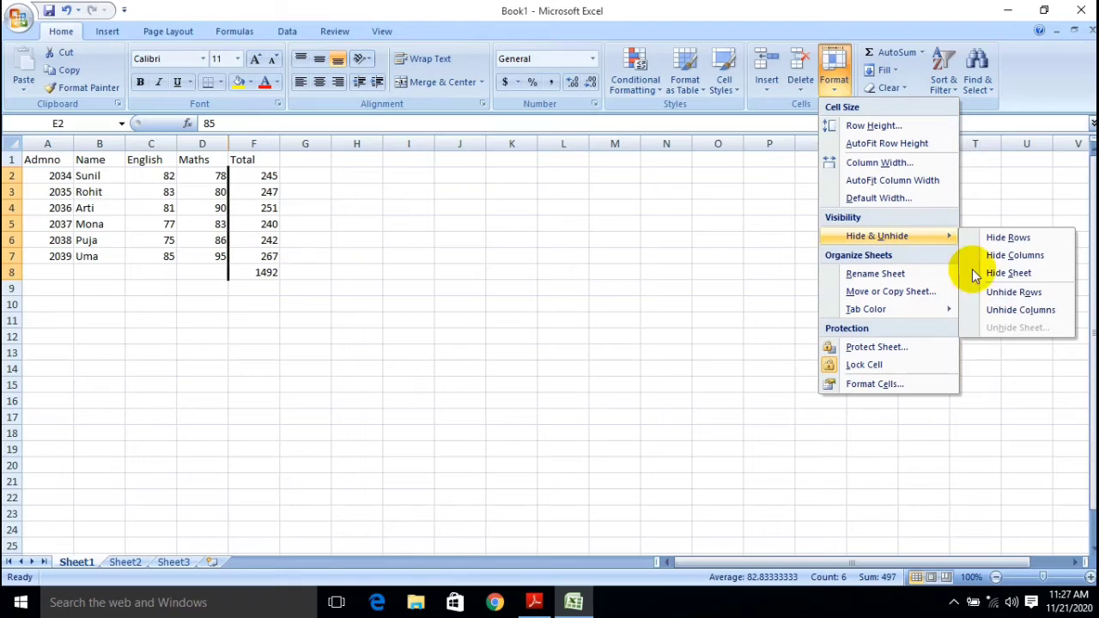
{"action": "left_click", "coordinate": [1012, 309]}
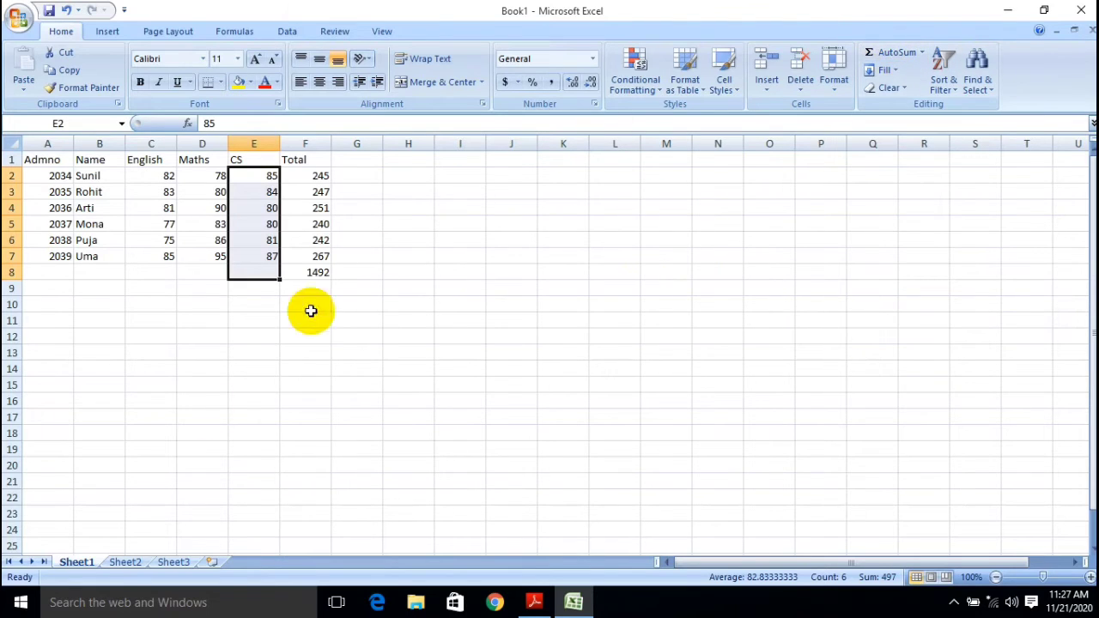
Hide Sheet1, unhide it from Sheet2's tab menu, then return to Unit 4.pdf.
{"action": "right_click", "coordinate": [82, 568]}
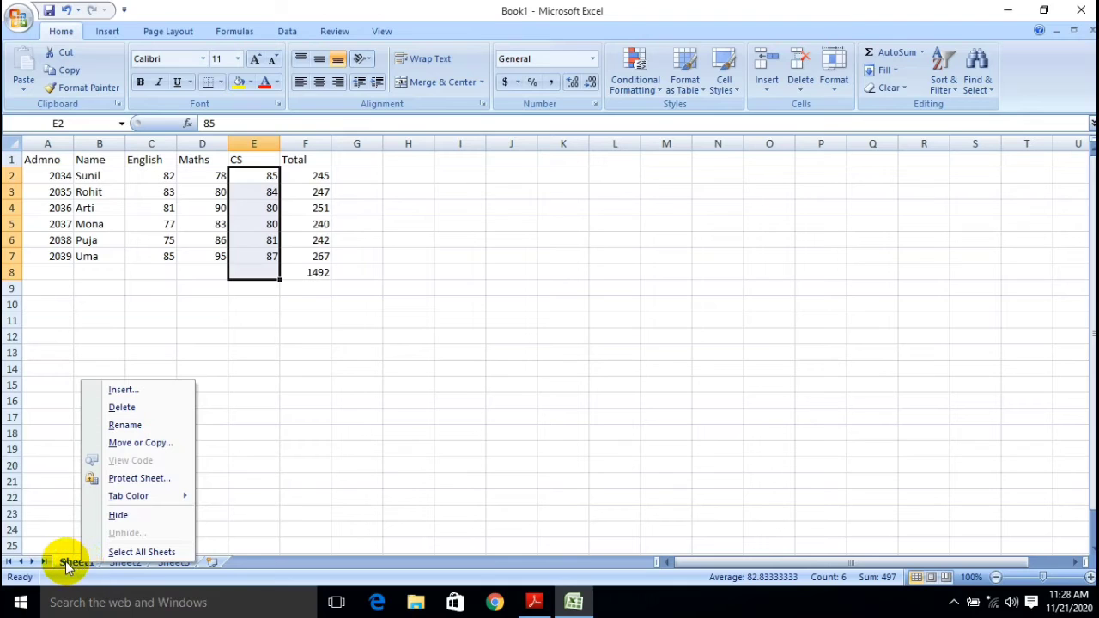
{"action": "left_click", "coordinate": [129, 515]}
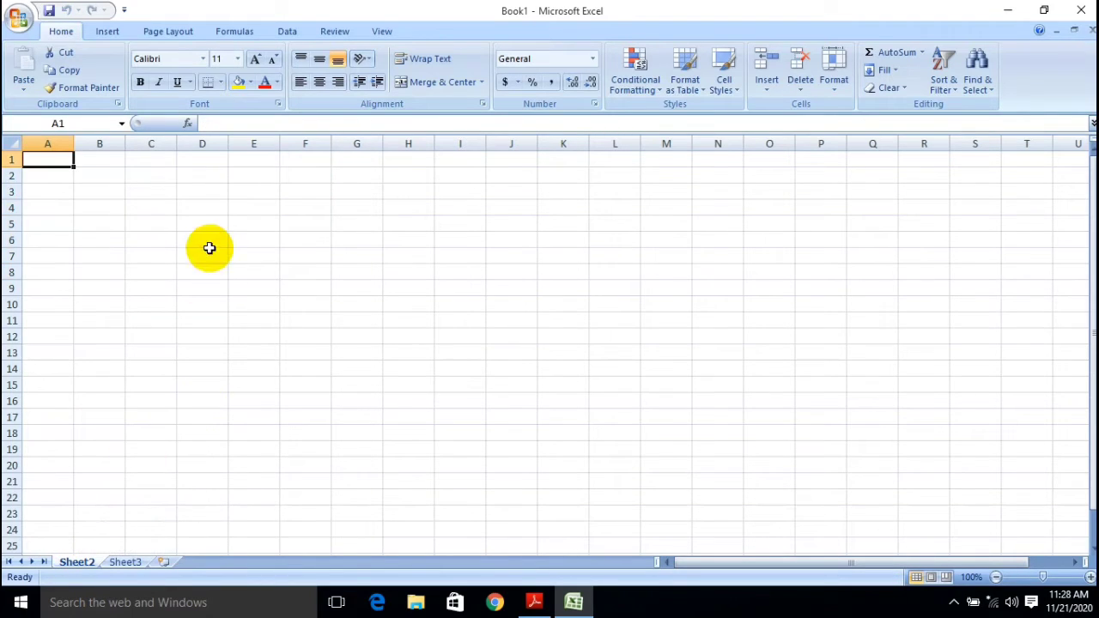
{"action": "right_click", "coordinate": [79, 561]}
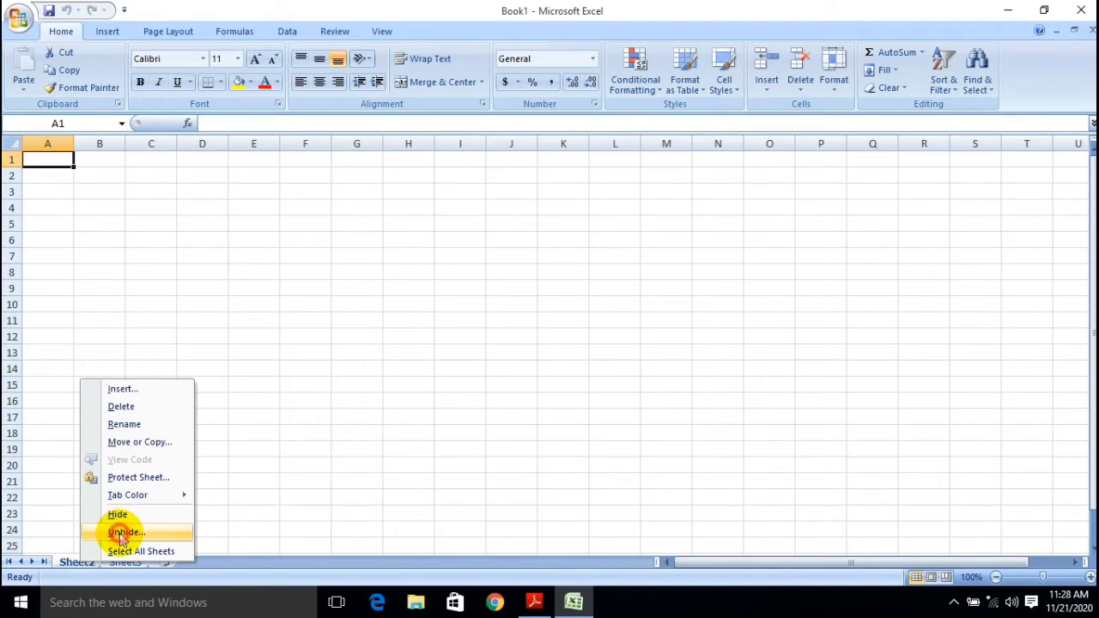
{"action": "left_click", "coordinate": [120, 533]}
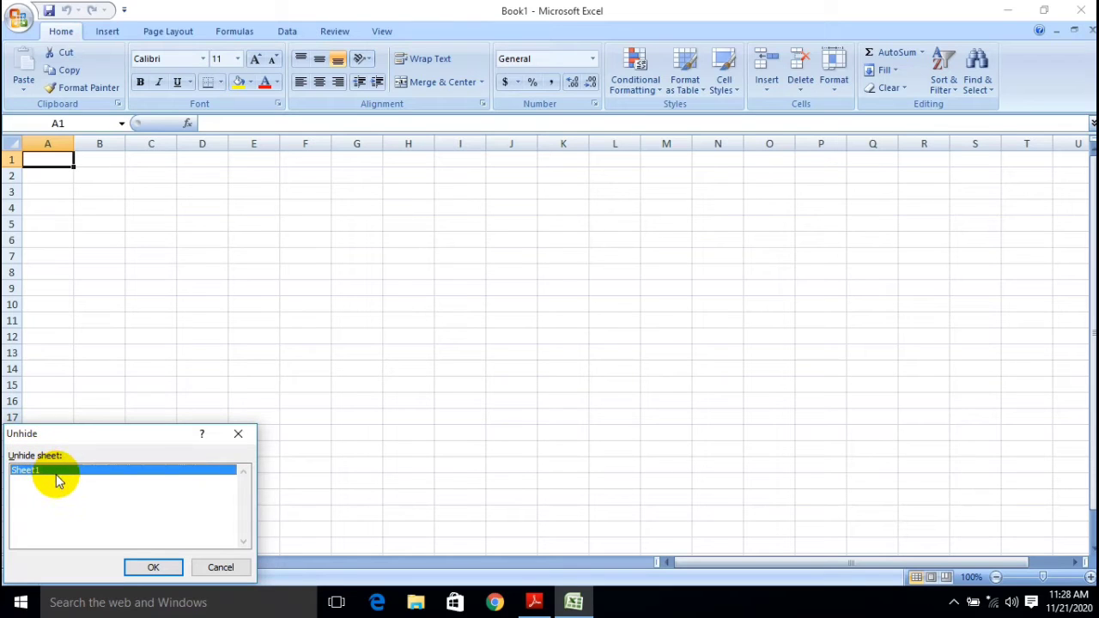
{"action": "left_click", "coordinate": [151, 568]}
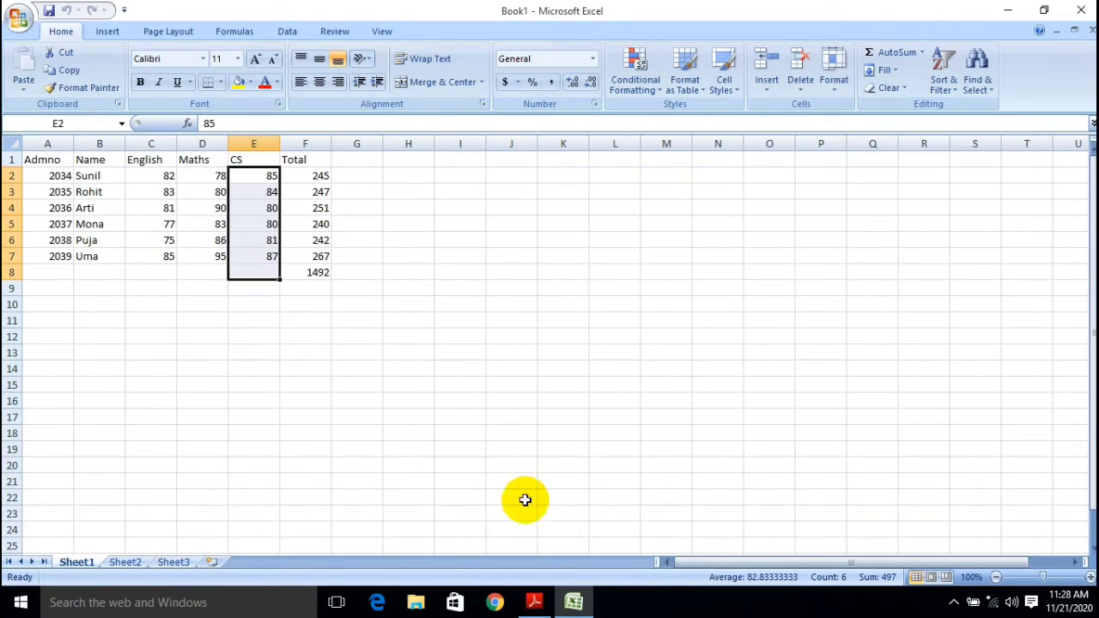
{"action": "left_click", "coordinate": [534, 602]}
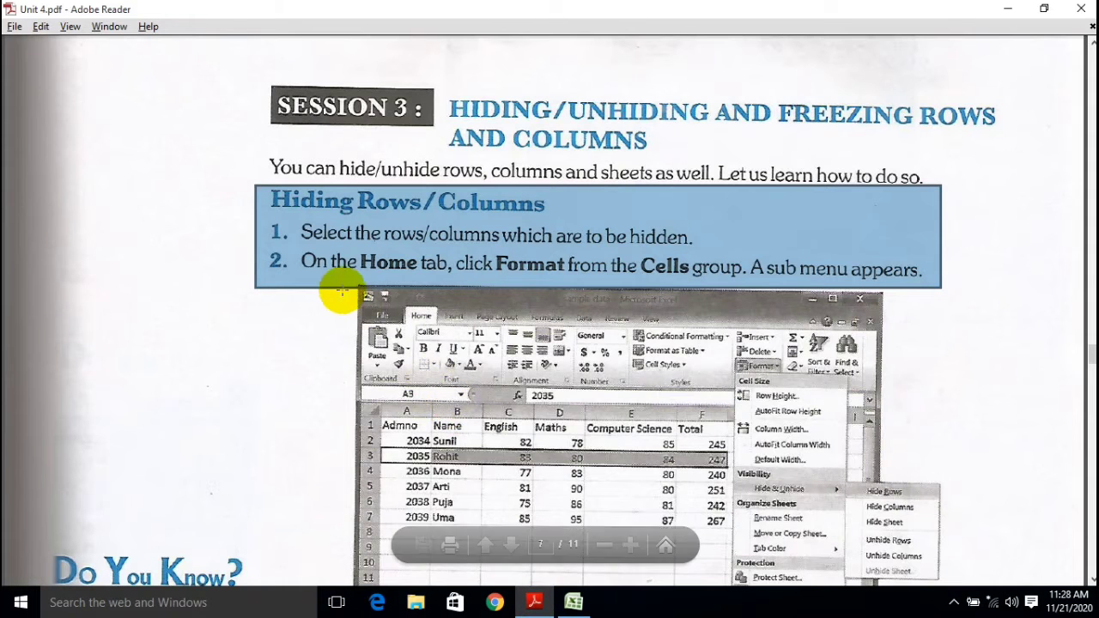
Select the session heading, then the Unhiding Rows/Columns heading and its steps.
{"action": "left_click_drag", "start_coordinate": [445, 98], "coordinate": [1017, 163]}
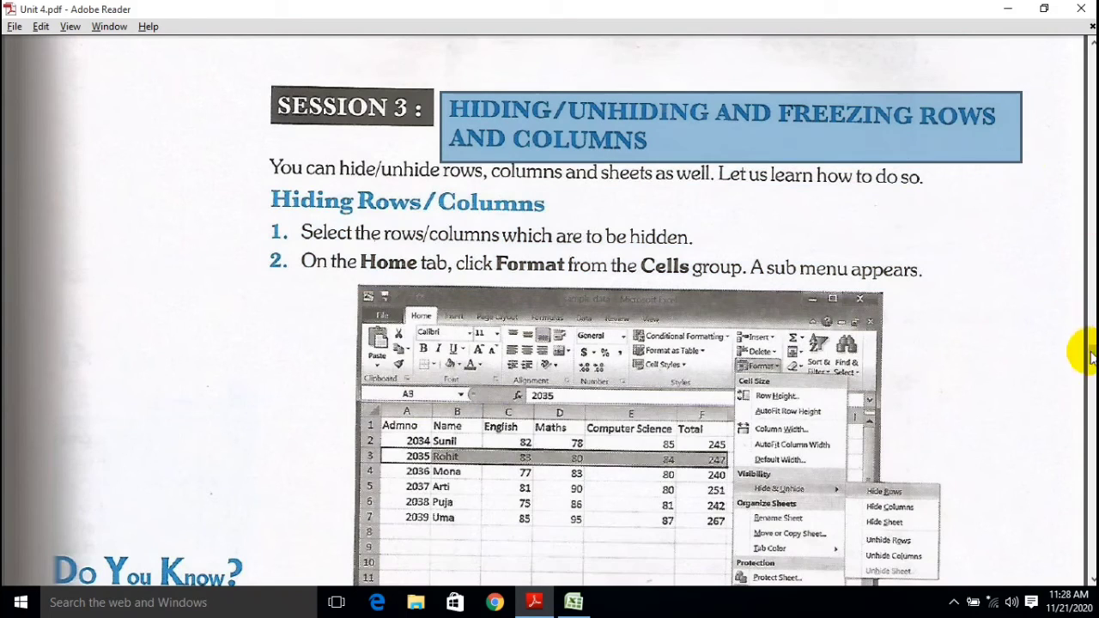
{"action": "scroll", "coordinate": [550, 309], "scroll_direction": "down", "scroll_amount": 15}
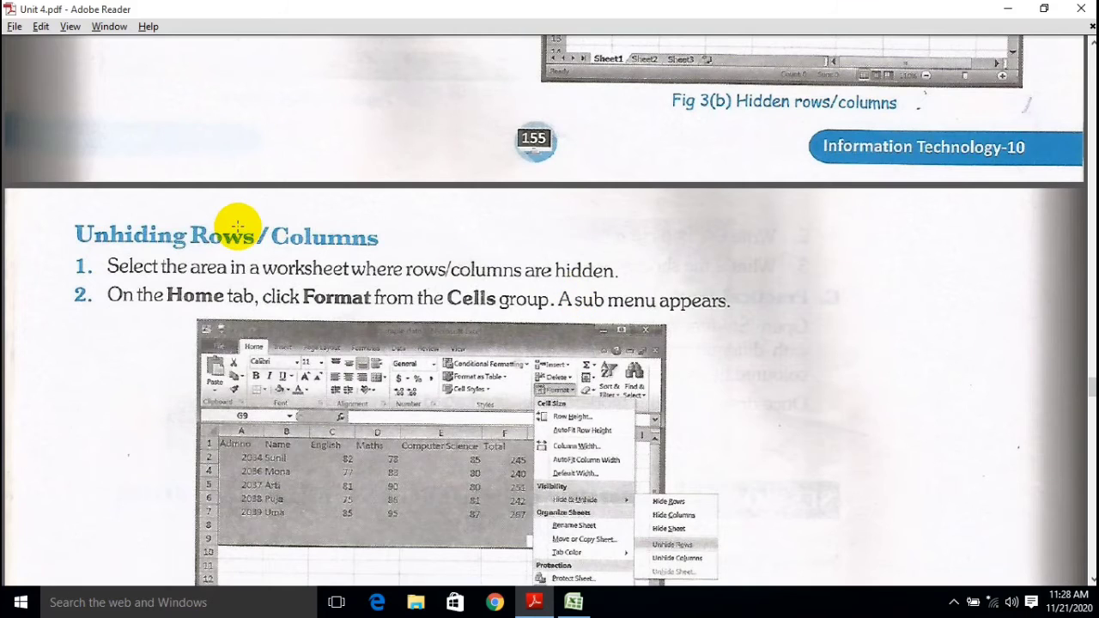
{"action": "left_click_drag", "start_coordinate": [39, 208], "coordinate": [758, 325]}
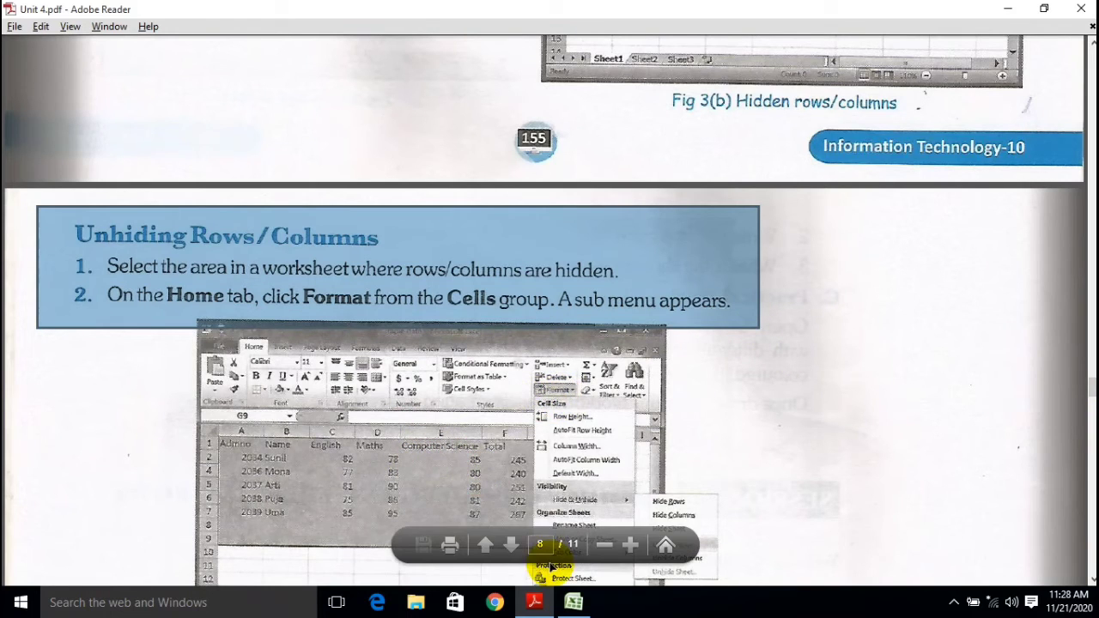
Glance at Excel, then scroll the PDF down to the Freezing Columns steps.
{"action": "left_click", "coordinate": [574, 602]}
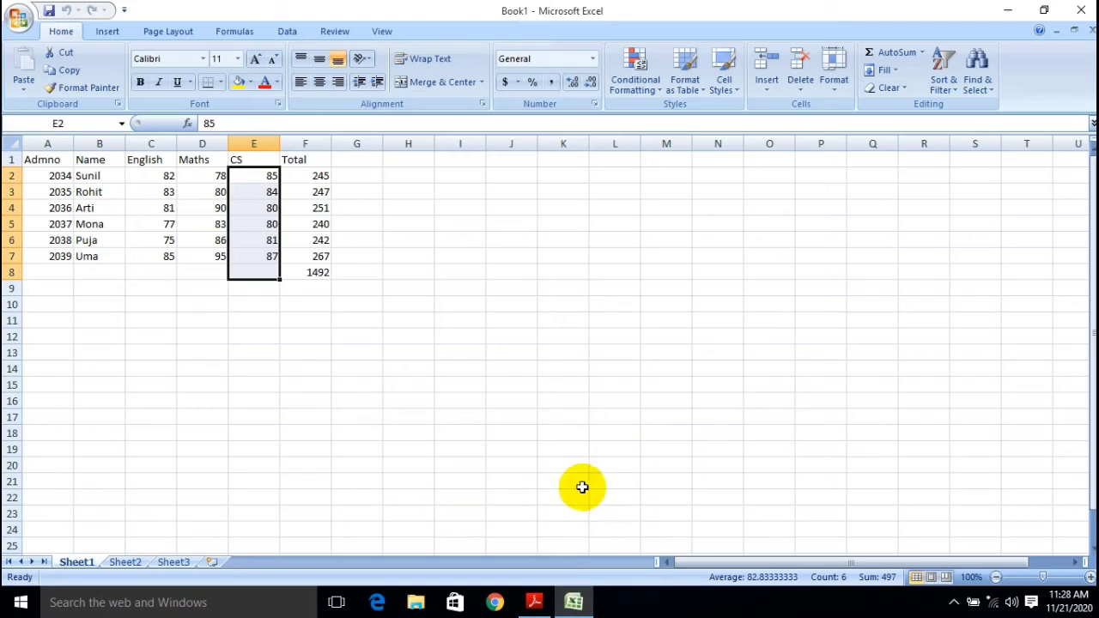
{"action": "left_click", "coordinate": [529, 604]}
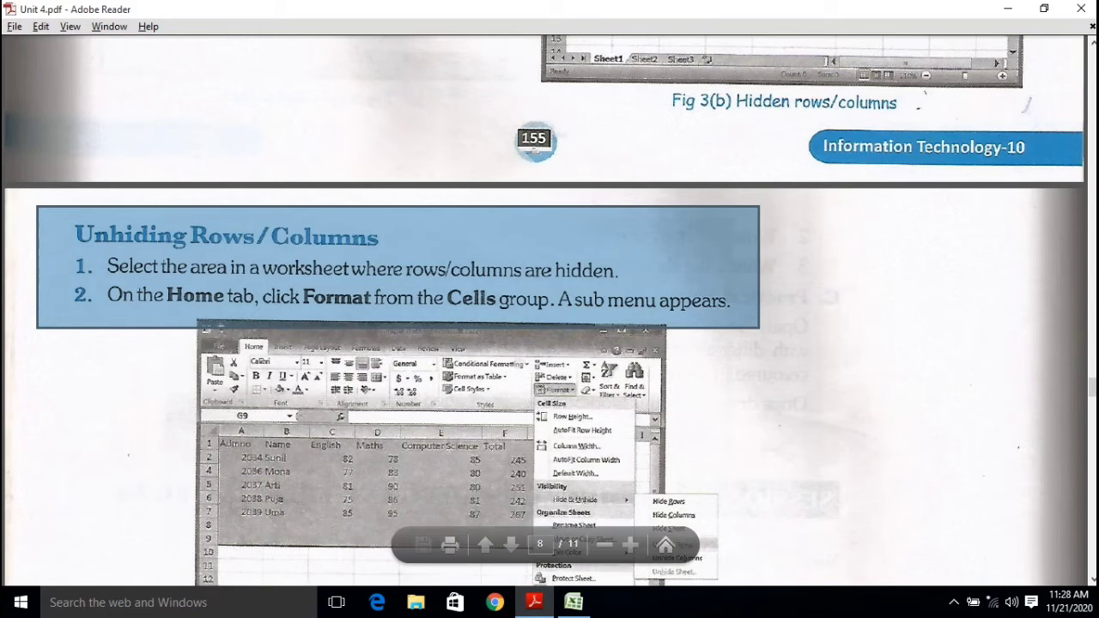
{"action": "scroll", "coordinate": [549, 309], "scroll_direction": "down", "scroll_amount": 12}
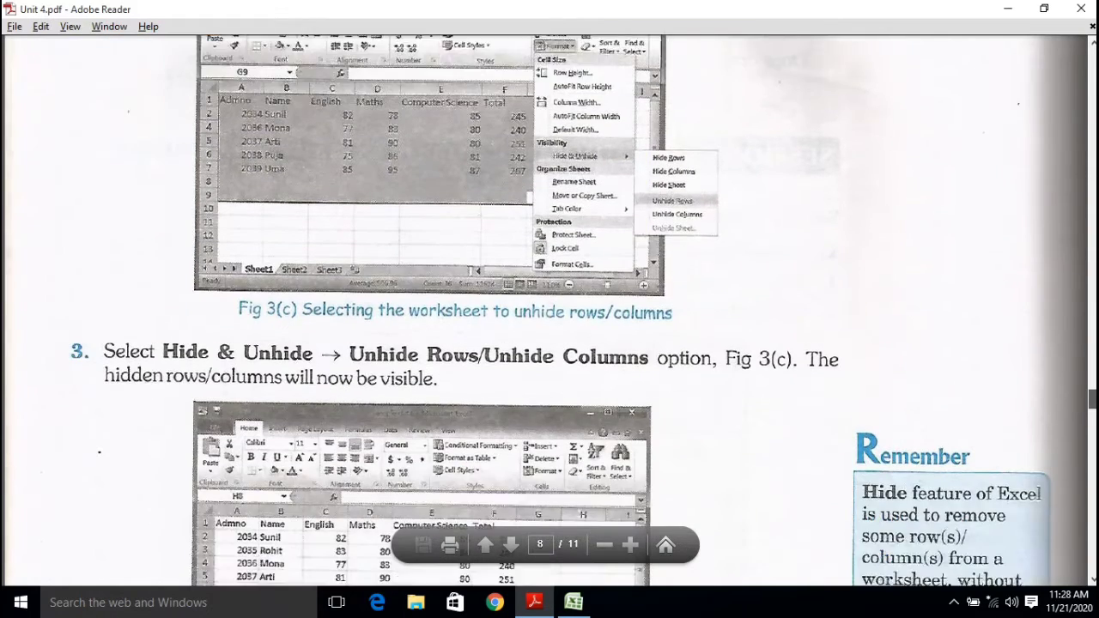
{"action": "scroll", "coordinate": [550, 309], "scroll_direction": "down", "scroll_amount": 10}
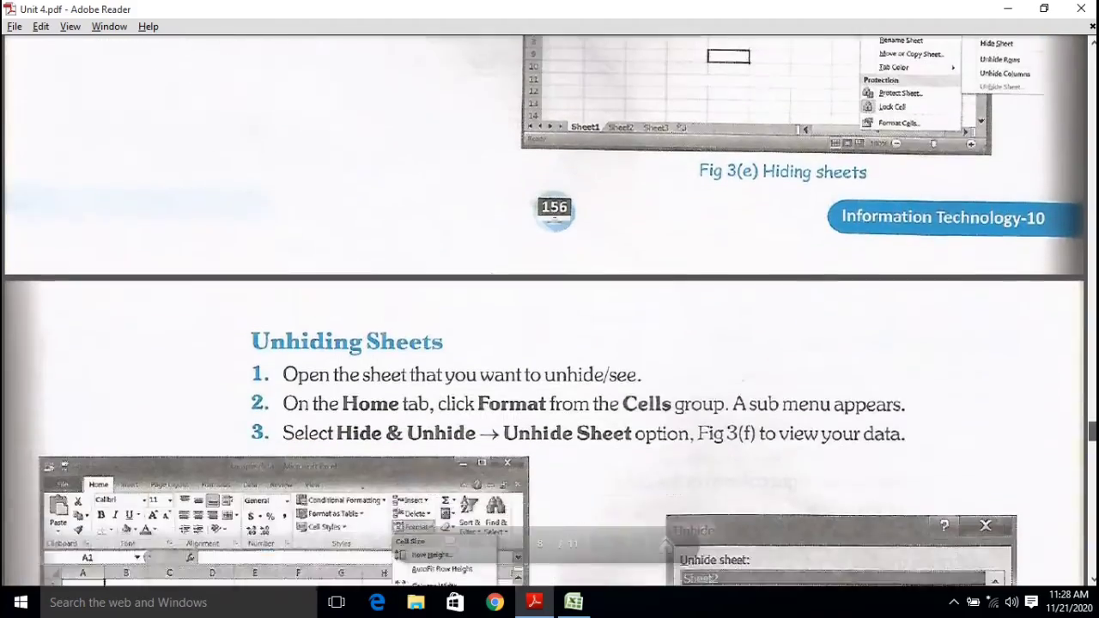
{"action": "scroll", "coordinate": [550, 310], "scroll_direction": "down", "scroll_amount": 10}
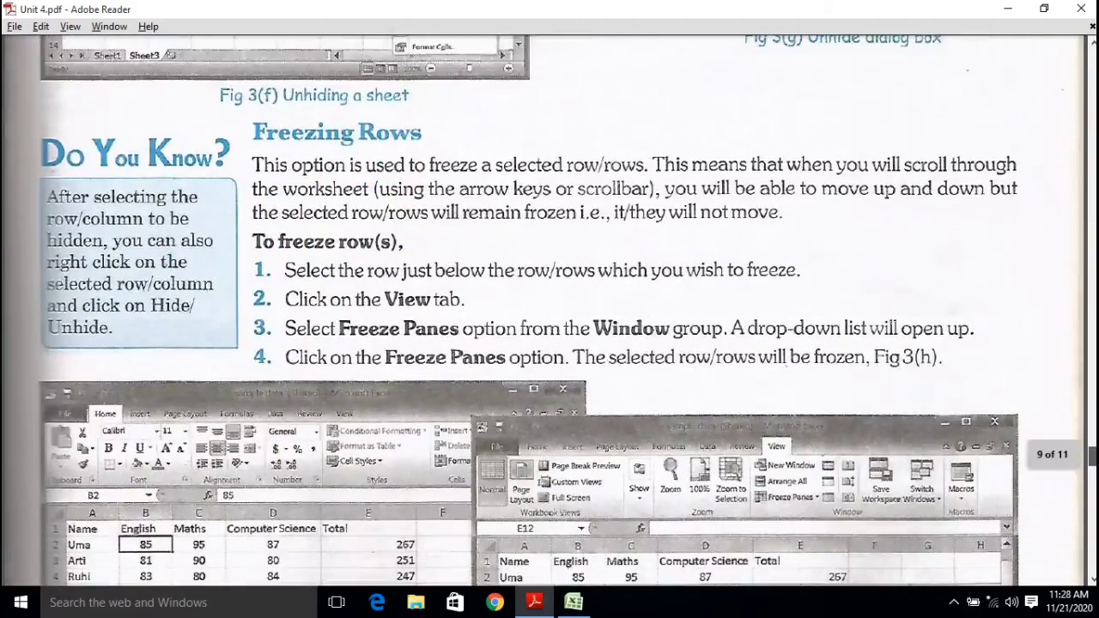
{"action": "scroll", "coordinate": [550, 309], "scroll_direction": "down", "scroll_amount": 10}
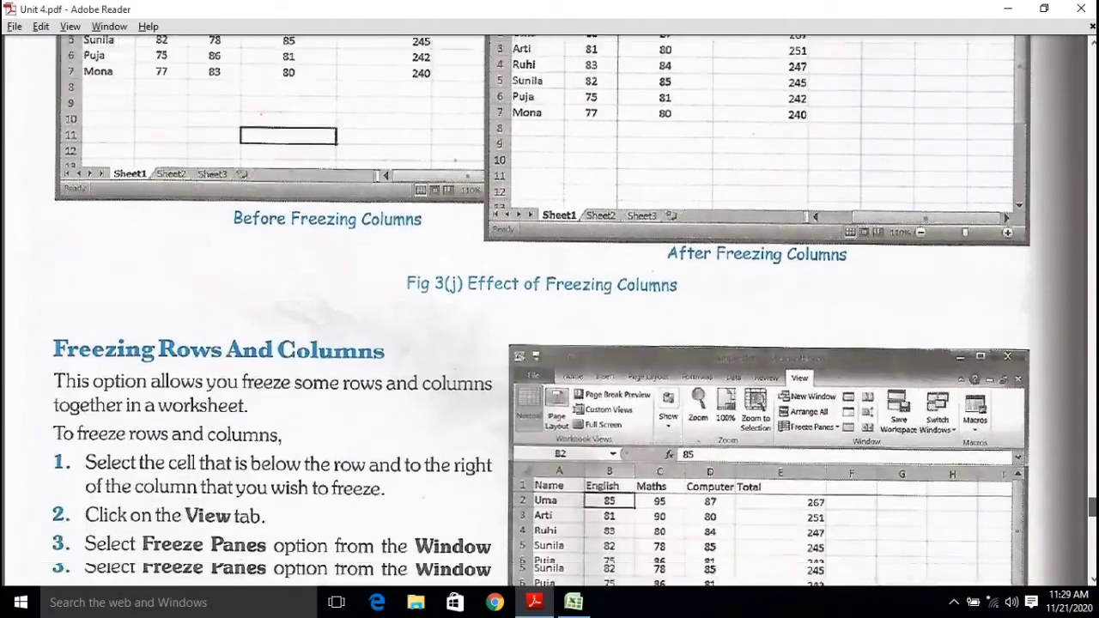
Jump to page 11 and select Self Assessment sections A and B.
{"action": "left_click_drag", "start_coordinate": [1092, 507], "coordinate": [1092, 559]}
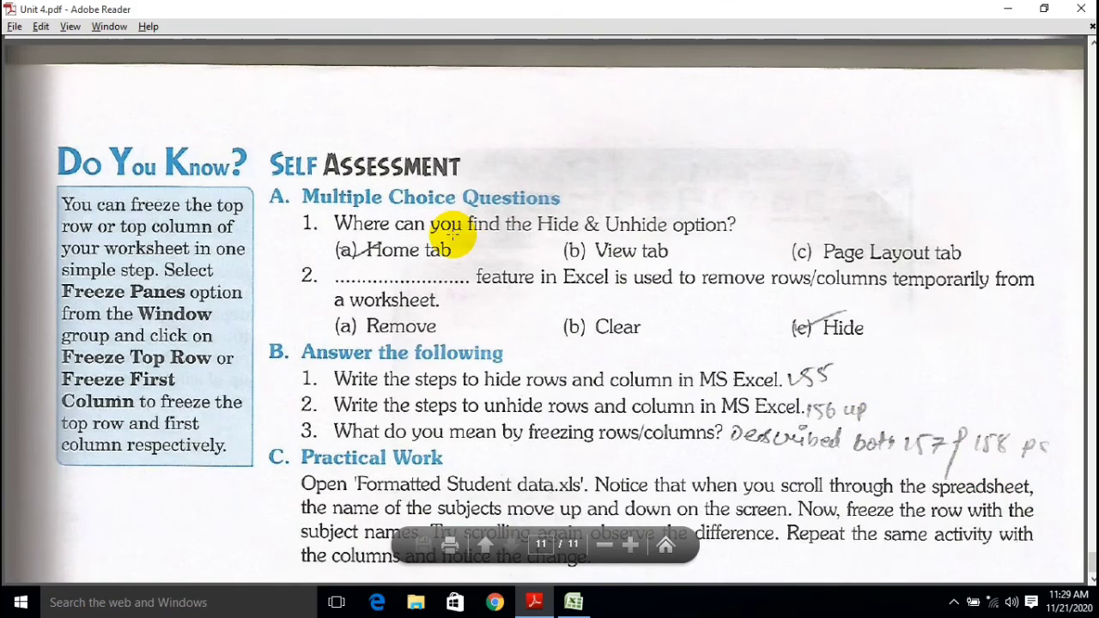
{"action": "left_click_drag", "start_coordinate": [262, 144], "coordinate": [640, 347]}
{"action": "left_click_drag", "start_coordinate": [727, 355], "coordinate": [1075, 340]}
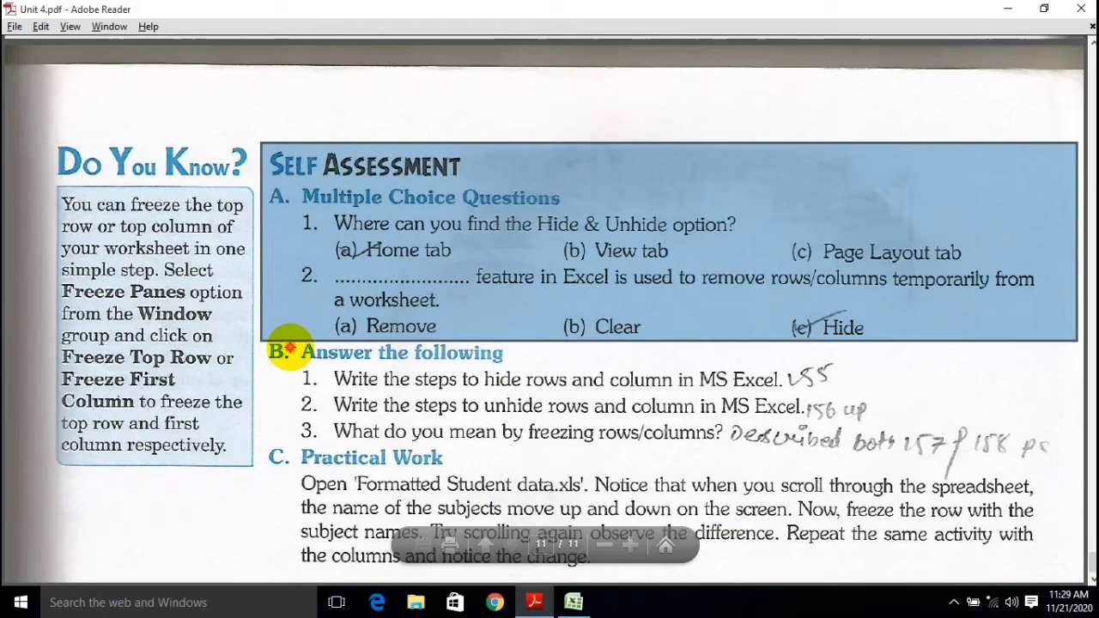
{"action": "left_click_drag", "start_coordinate": [288, 349], "coordinate": [887, 443]}
{"action": "left_click", "coordinate": [920, 441]}
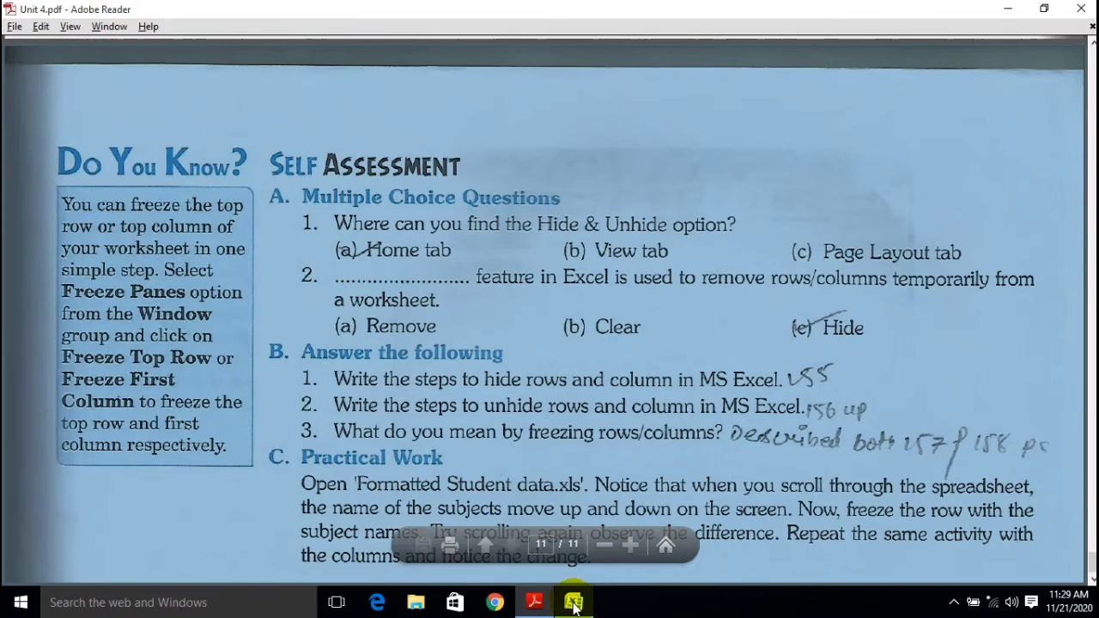
Glance at Excel, then drag the PDF back up toward page 9.
{"action": "left_click", "coordinate": [574, 603]}
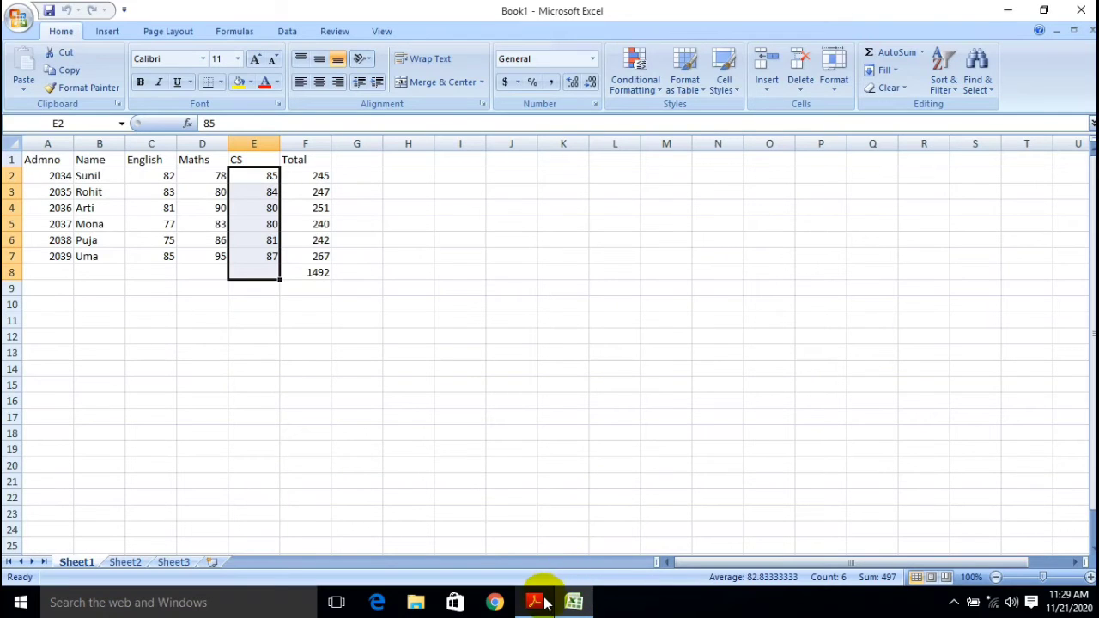
{"action": "left_click", "coordinate": [544, 602]}
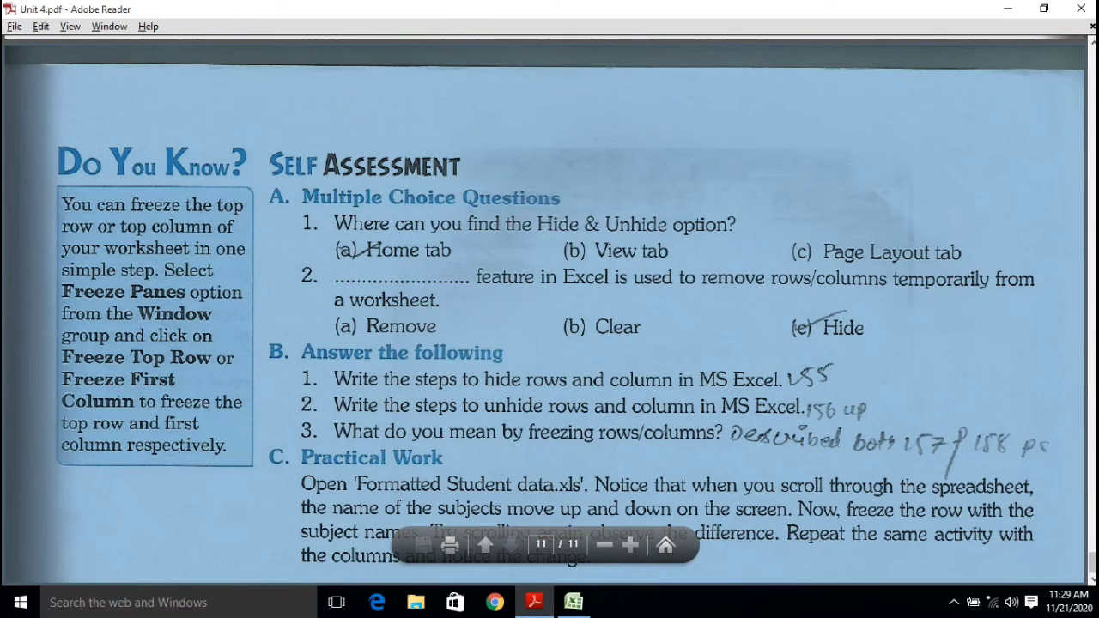
{"action": "left_click_drag", "start_coordinate": [1092, 550], "coordinate": [1092, 483]}
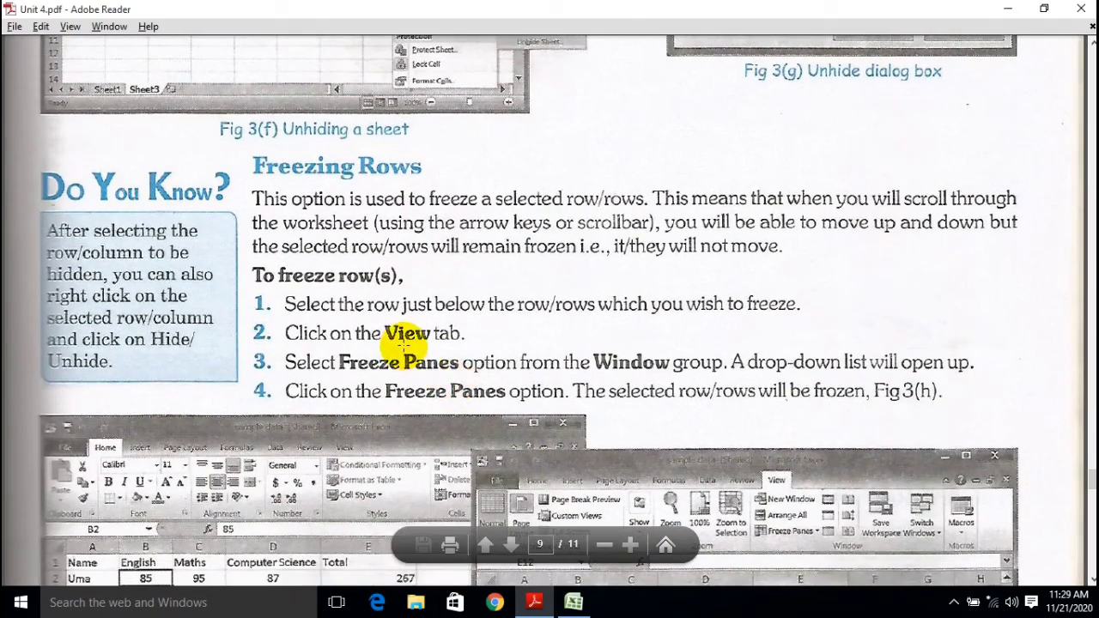
Select the words 'View tab.' in step 2 of Freezing Rows on page 9.
{"action": "left_click", "coordinate": [378, 322]}
{"action": "left_click_drag", "start_coordinate": [418, 333], "coordinate": [483, 347]}
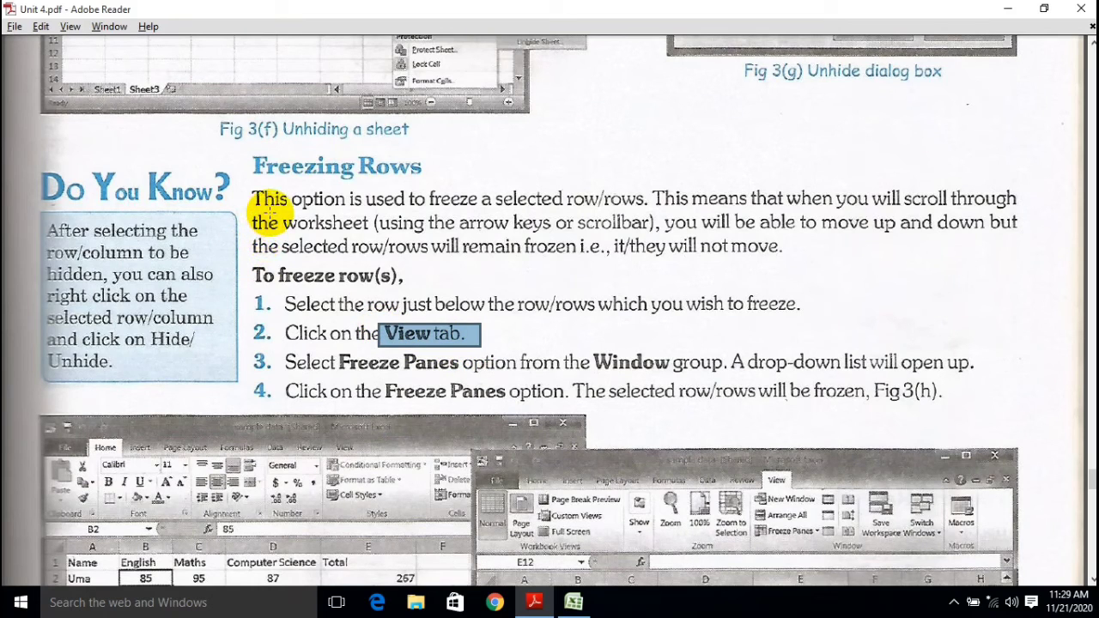